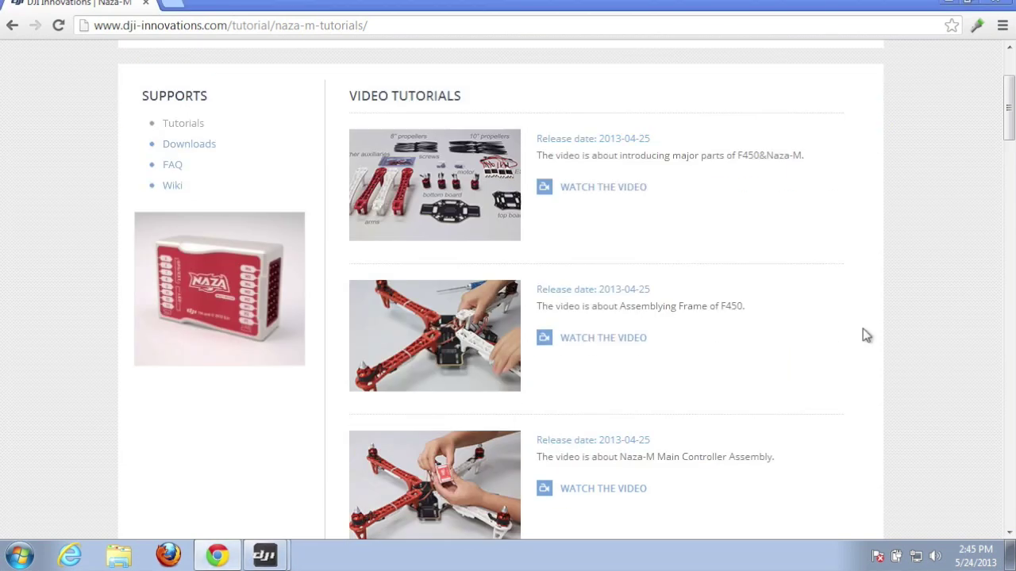
Go to the NAZA-M Downloads page and scroll to the latest Assistant v2.12 and firmware v3.12 releases.
{"action": "scroll", "coordinate": [863, 328], "scroll_direction": "down", "scroll_amount": 3}
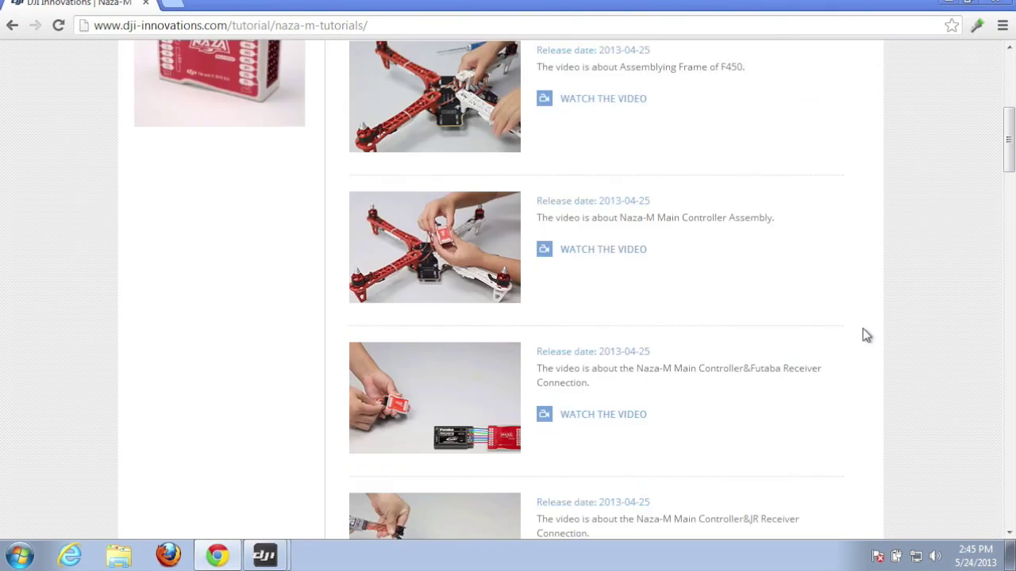
{"action": "scroll", "coordinate": [863, 329], "scroll_direction": "up", "scroll_amount": 5}
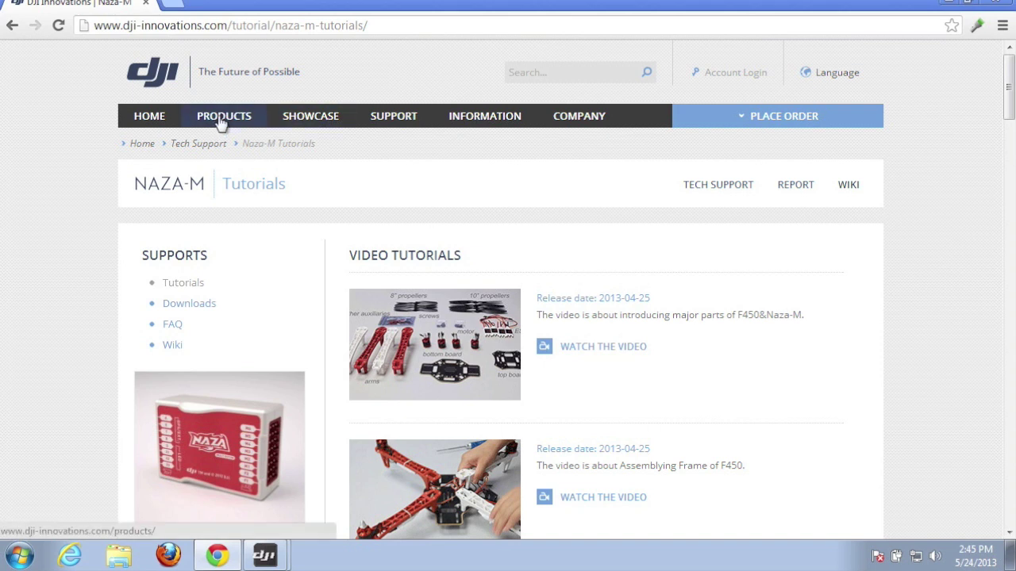
{"action": "left_click", "coordinate": [191, 303]}
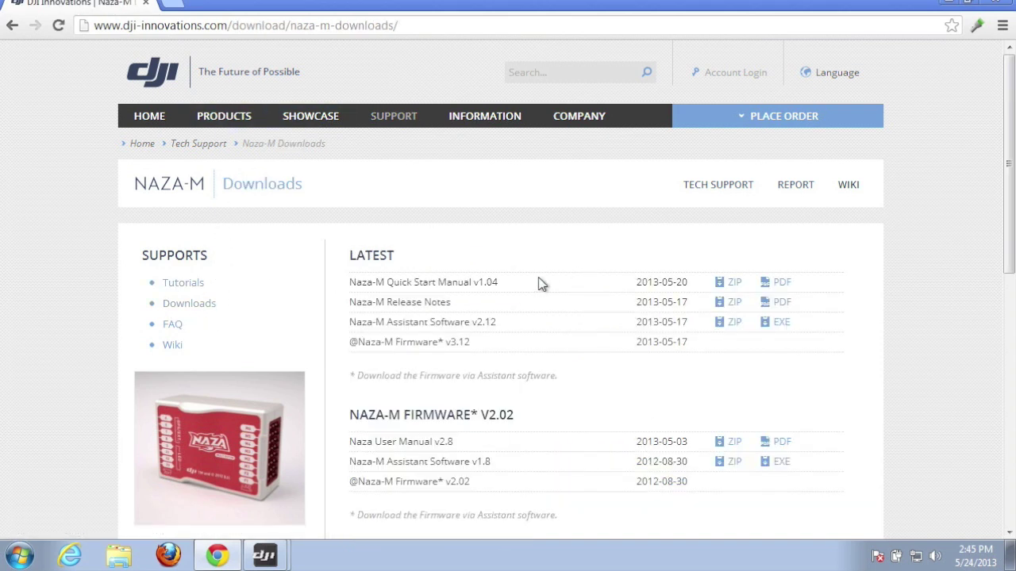
{"action": "scroll", "coordinate": [540, 284], "scroll_direction": "down", "scroll_amount": 1}
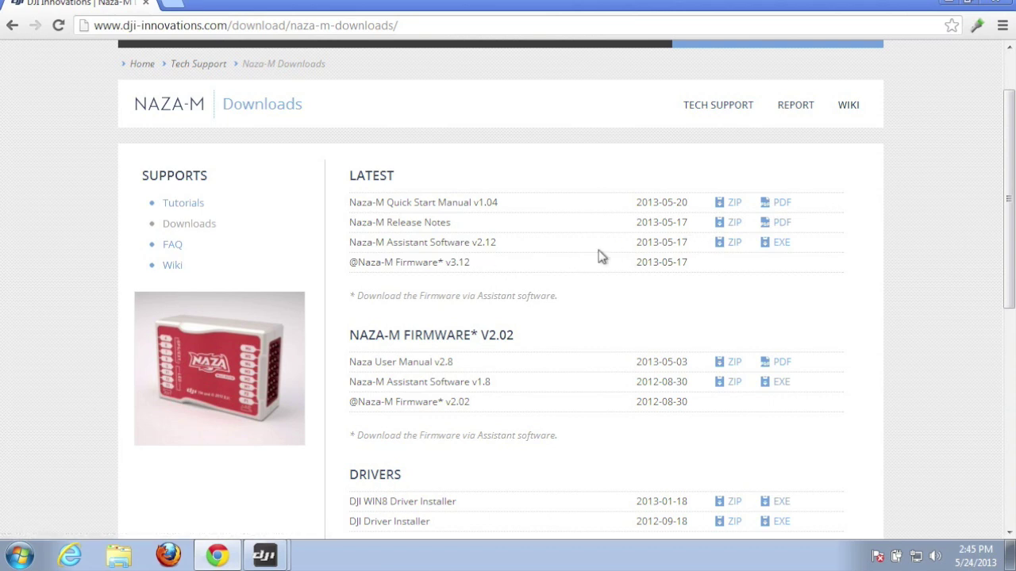
Download Assistant Software v2.12 and complete setup with Launch DJI NAZAM Assistant ticked.
{"action": "left_click", "coordinate": [731, 245]}
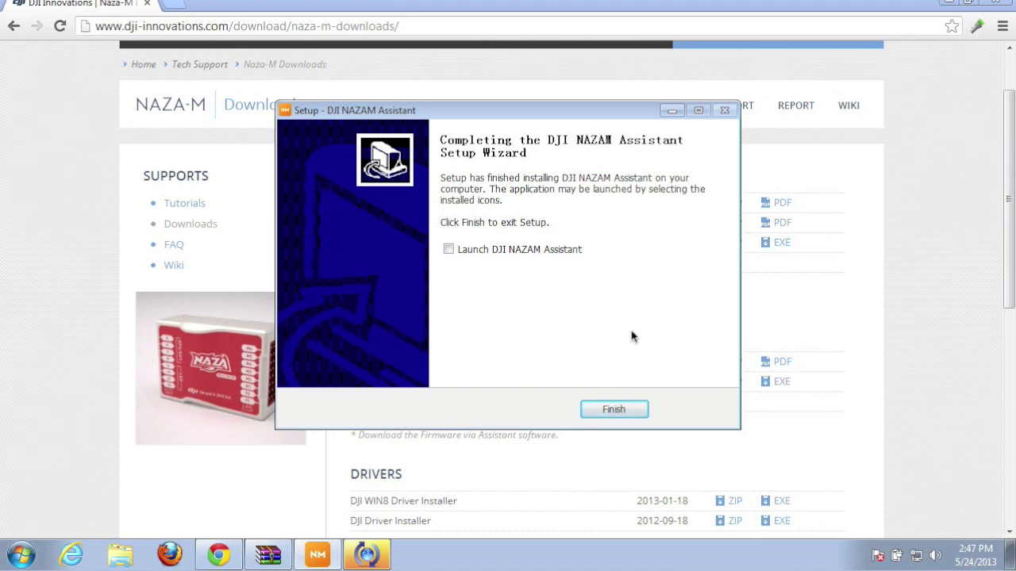
{"action": "left_click", "coordinate": [455, 252]}
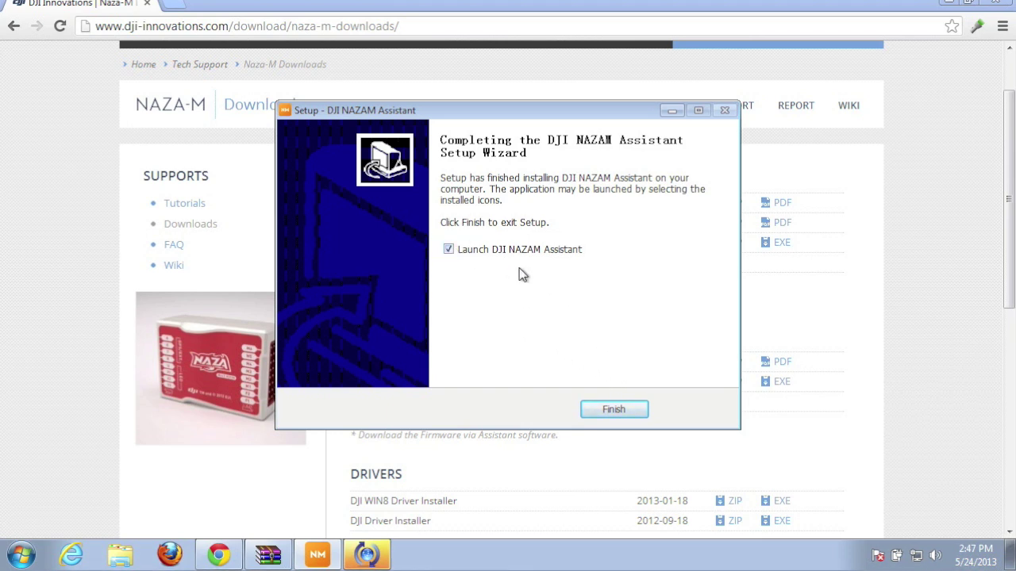
{"action": "left_click", "coordinate": [613, 411]}
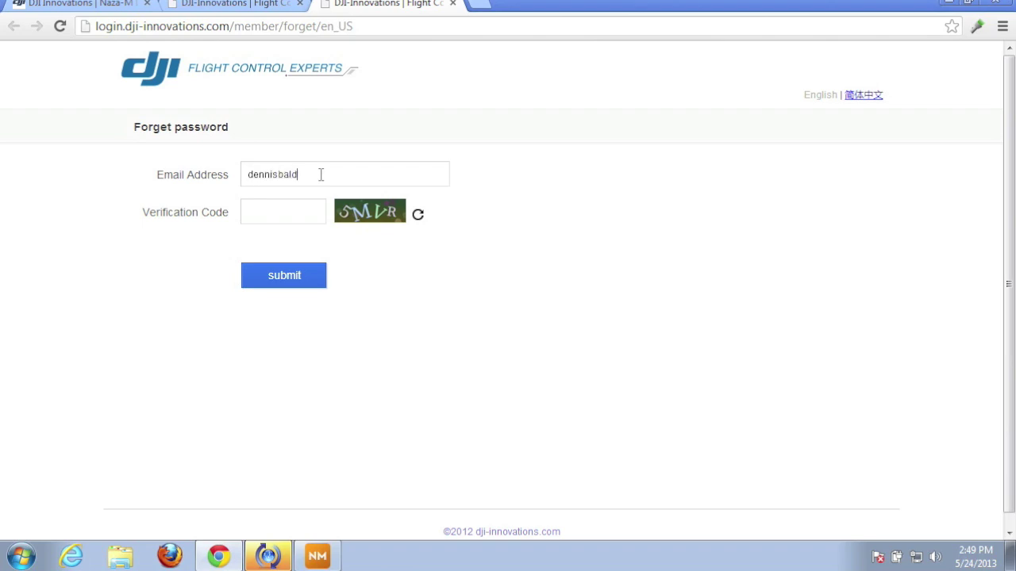
Finish entering the account e-mail, fill in the verification code, and submit the password-reset request.
{"action": "type", "text": "il.com"}
{"action": "key", "text": "Tab"}
{"action": "type", "text": "smvr"}
{"action": "left_click", "coordinate": [285, 275]}
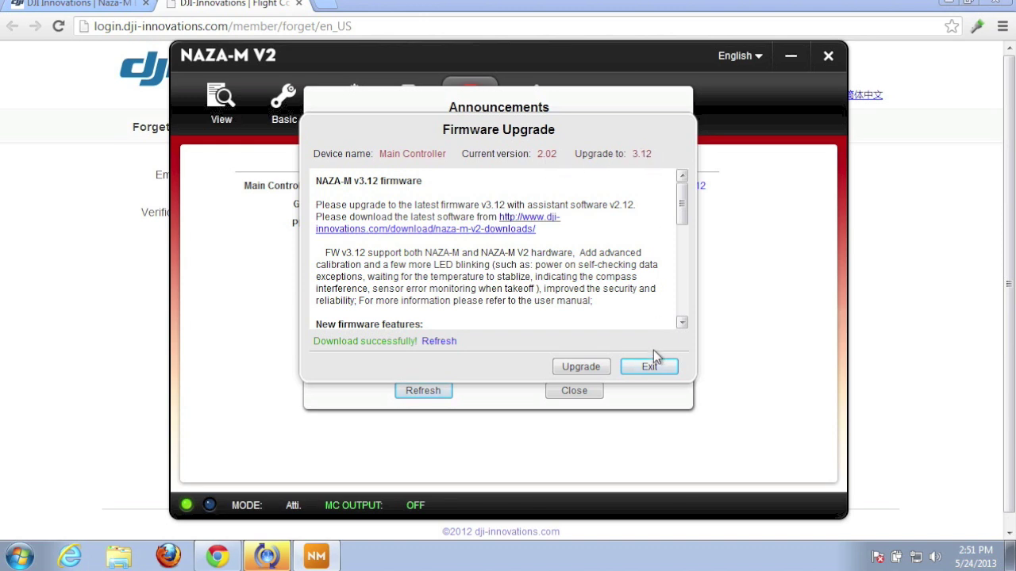
Upgrade the main controller firmware from 2.02 to 3.12, confirming the warning and the success message.
{"action": "left_click", "coordinate": [595, 370]}
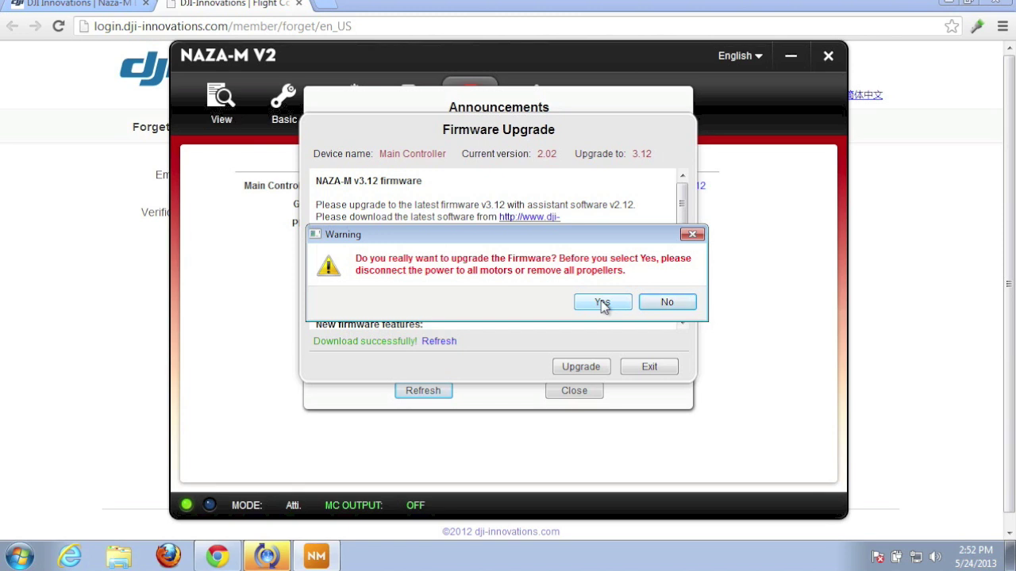
{"action": "left_click", "coordinate": [603, 303]}
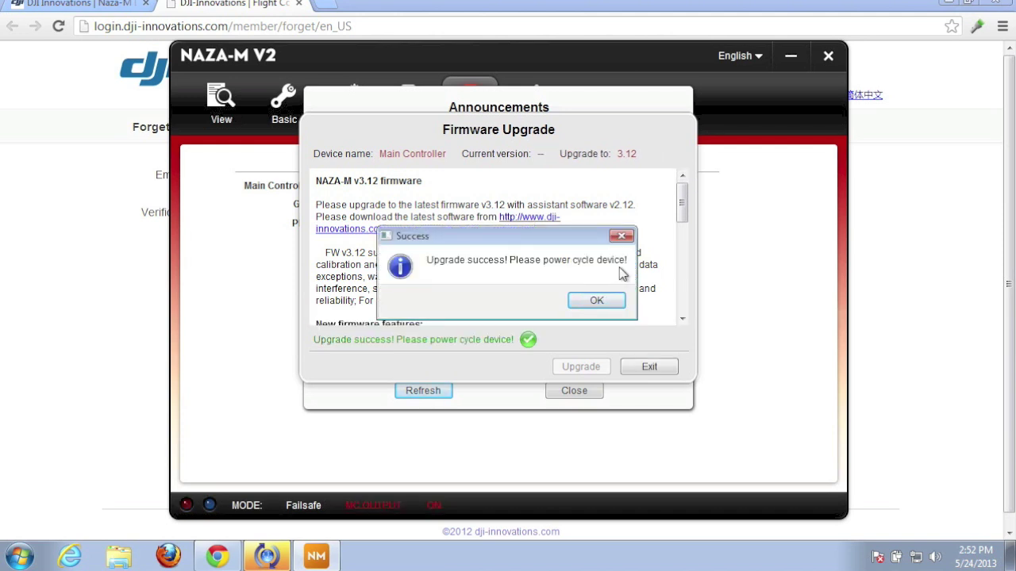
{"action": "left_click", "coordinate": [597, 302]}
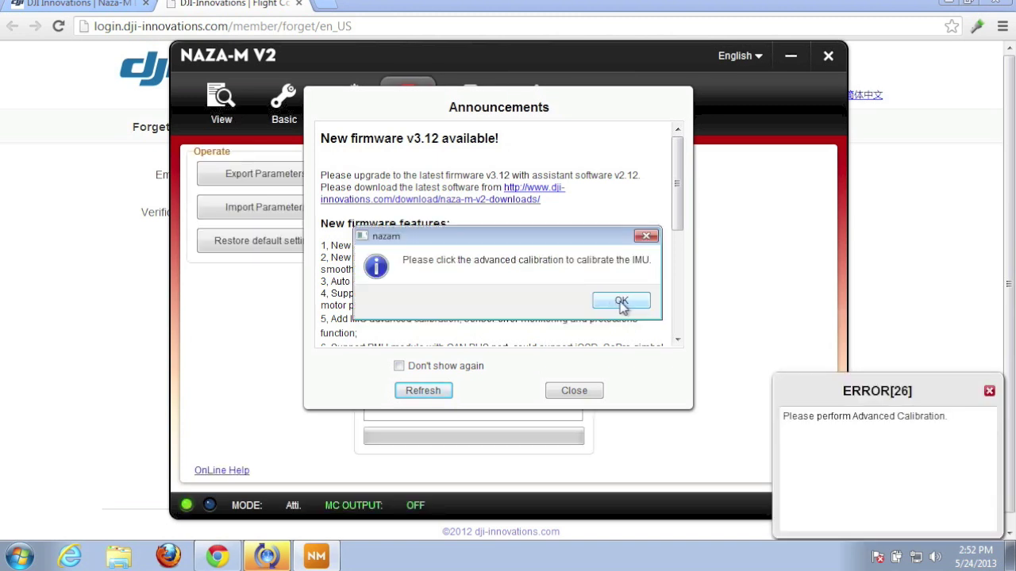
Acknowledge the IMU calibration advice prompts and close the Announcements window.
{"action": "left_click", "coordinate": [622, 301]}
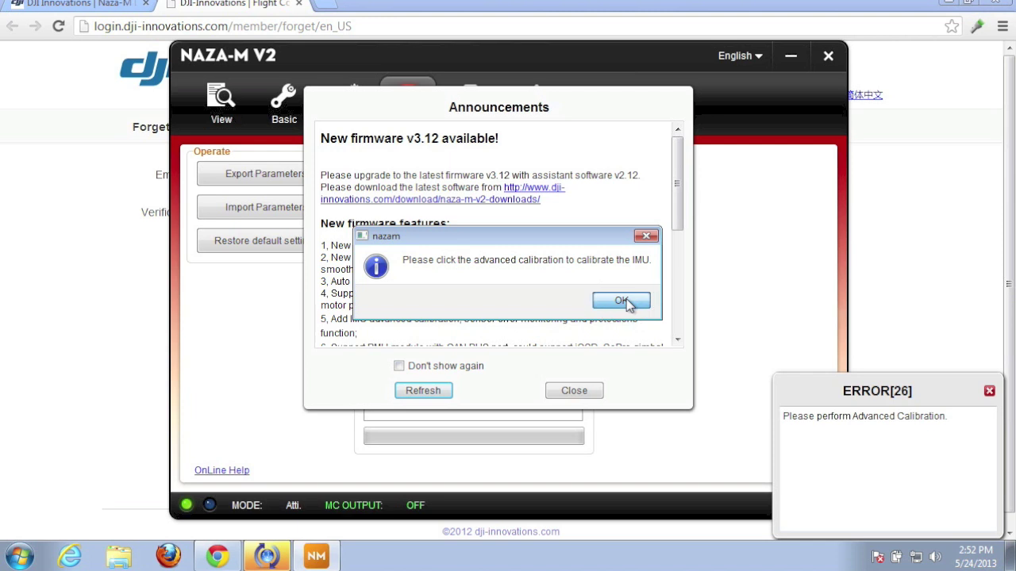
{"action": "left_click", "coordinate": [623, 302]}
{"action": "left_click", "coordinate": [571, 292]}
{"action": "scroll", "coordinate": [508, 317], "scroll_direction": "down", "scroll_amount": 1}
{"action": "left_click", "coordinate": [570, 391]}
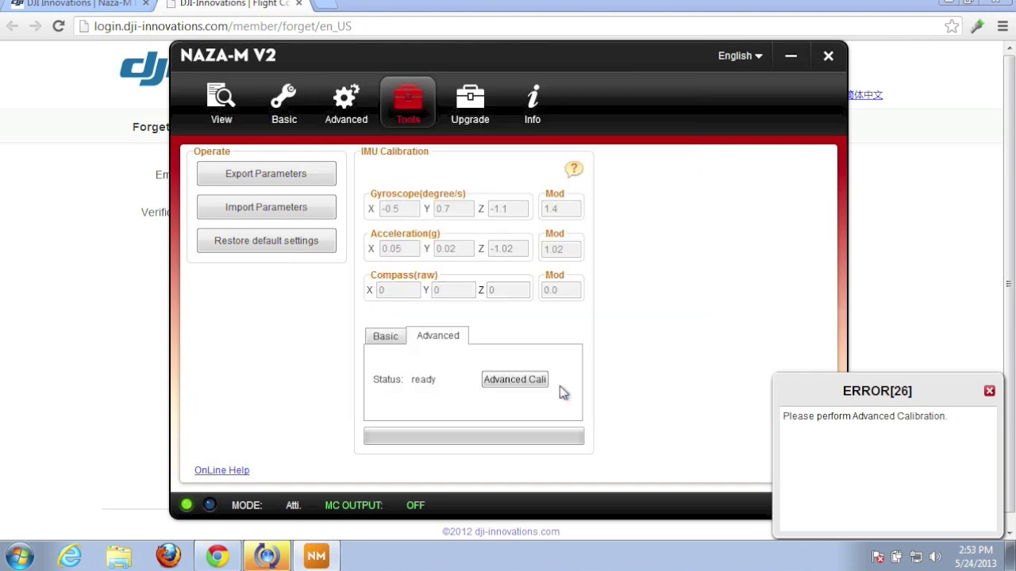
Shift the assistant window slightly right and dismiss the recurring Advanced Calibration error notice.
{"action": "left_click_drag", "start_coordinate": [488, 72], "coordinate": [545, 63]}
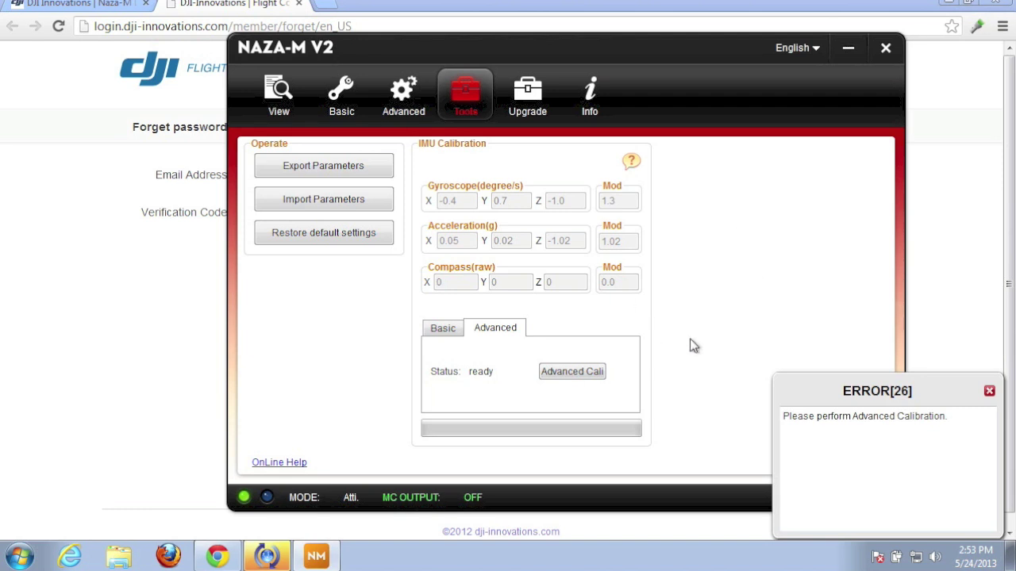
{"action": "left_click", "coordinate": [988, 390]}
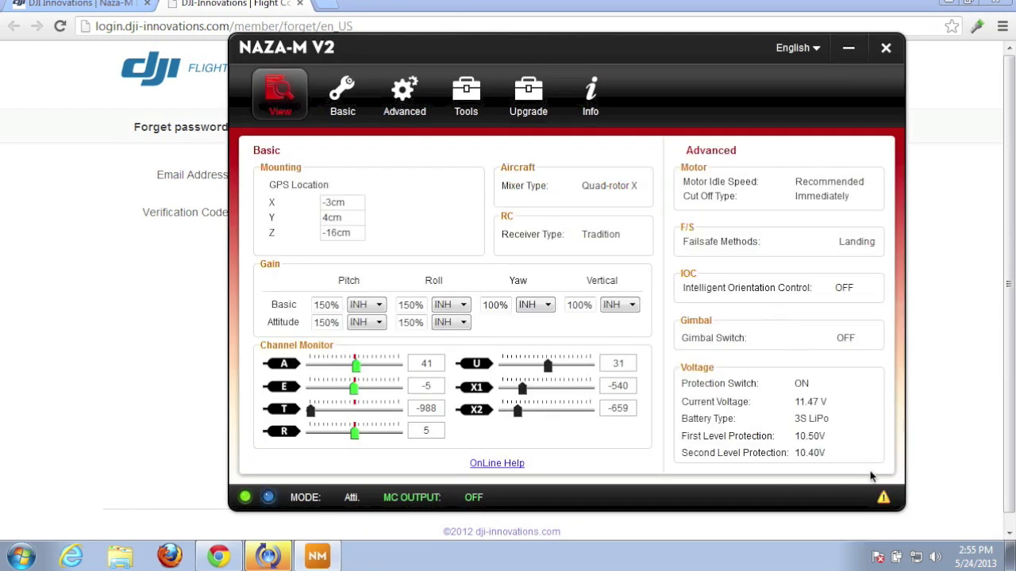
{"action": "left_click", "coordinate": [883, 498]}
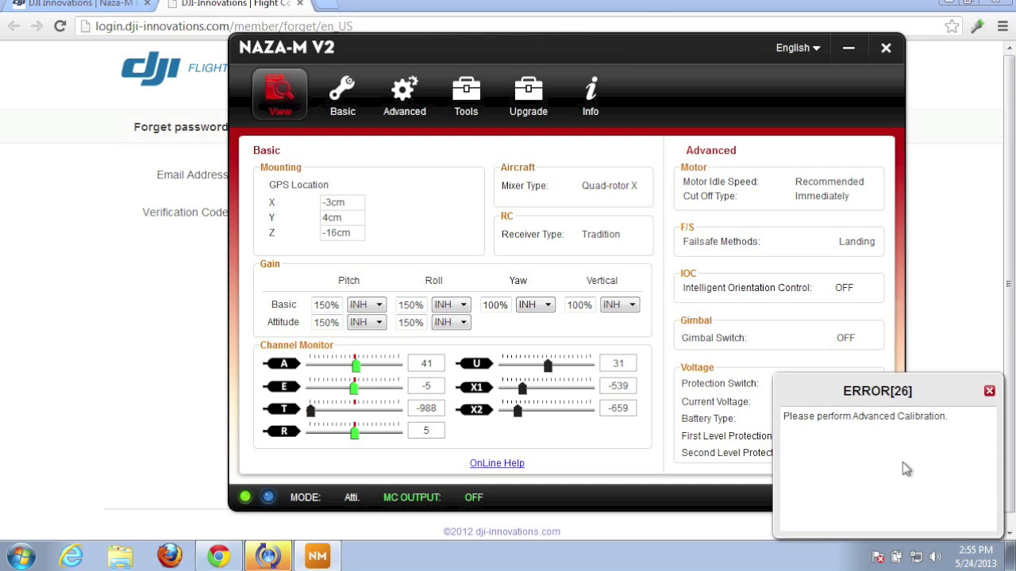
{"action": "left_click", "coordinate": [990, 391]}
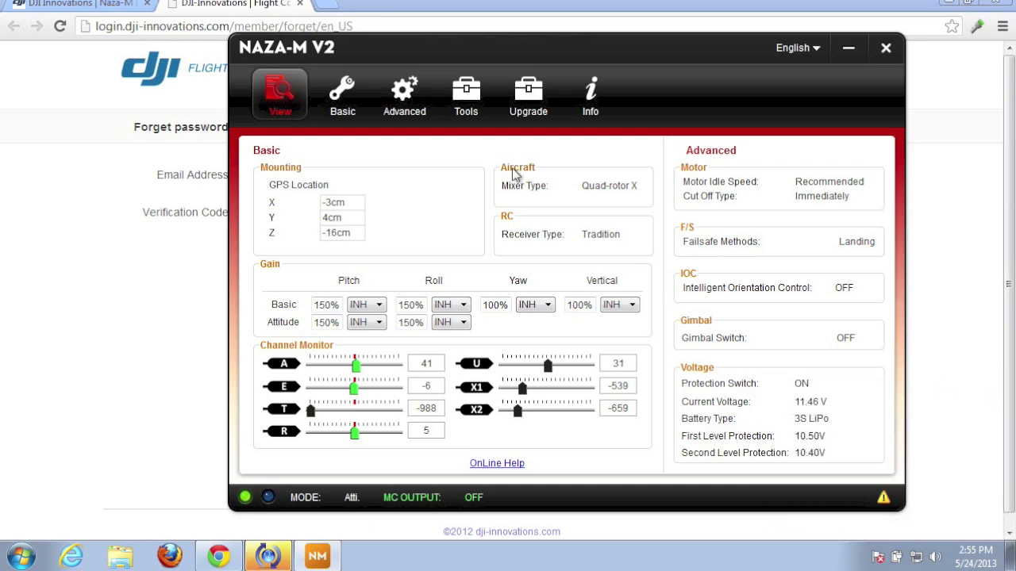
From Tools, start Advanced Cali on the IMU Calibration Advanced tab, answering Yes to both Info prompts.
{"action": "left_click", "coordinate": [461, 95]}
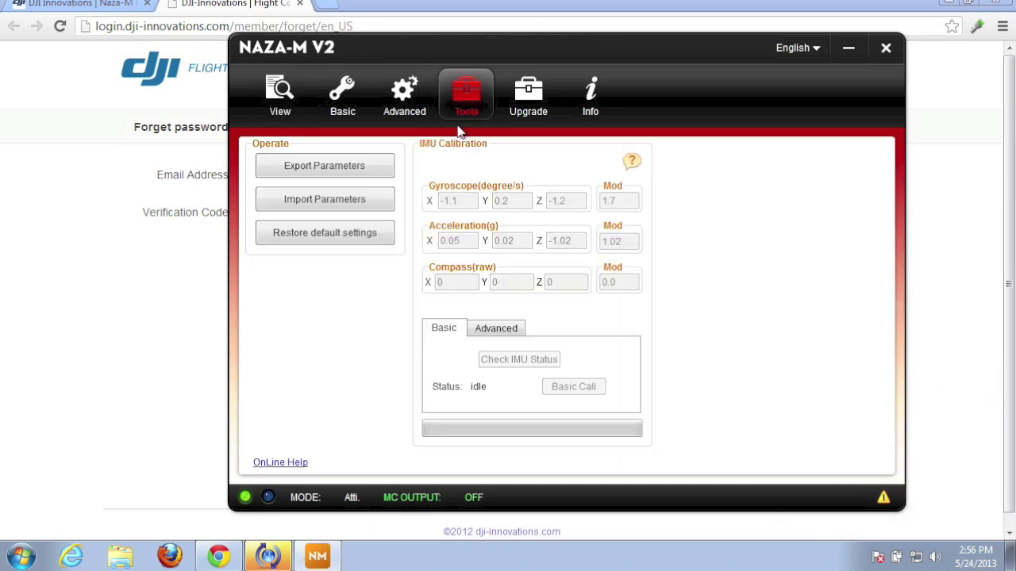
{"action": "left_click", "coordinate": [496, 329]}
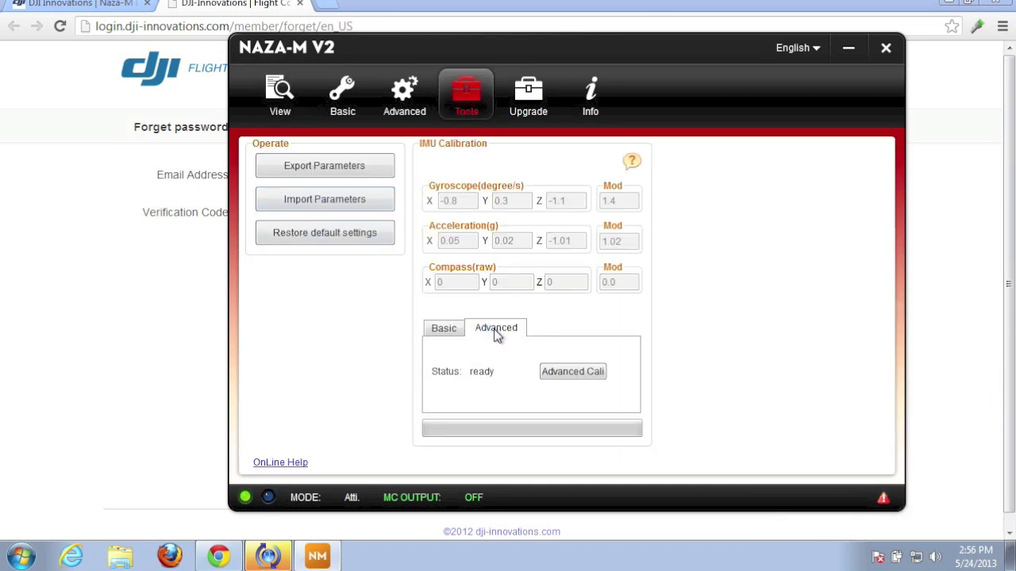
{"action": "left_click", "coordinate": [576, 374]}
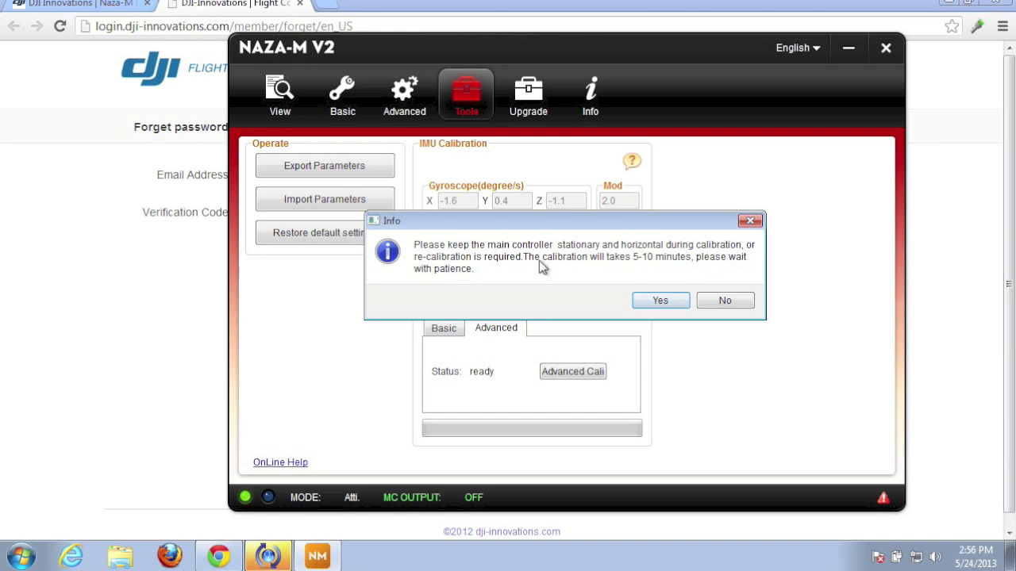
{"action": "left_click", "coordinate": [660, 302]}
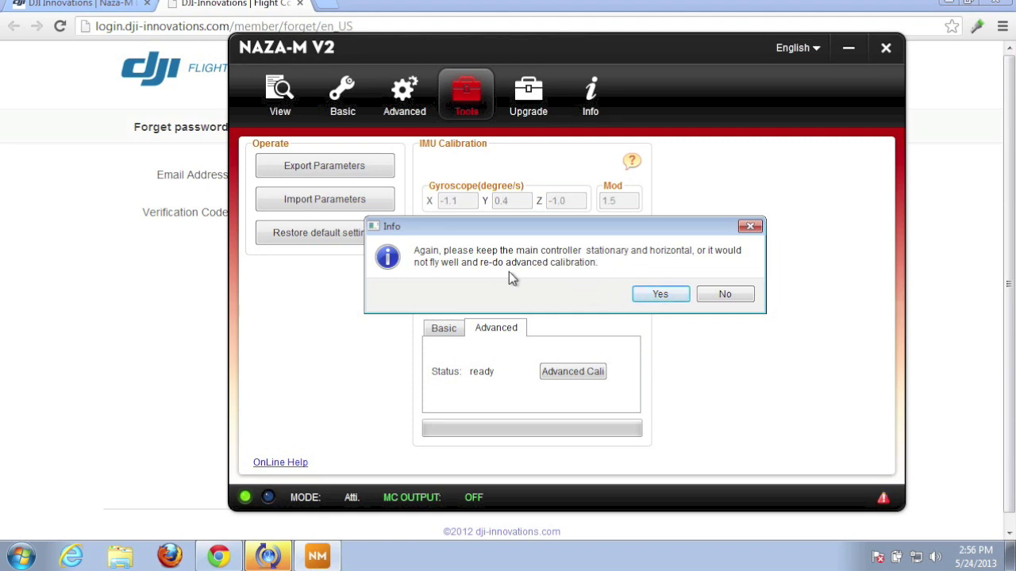
{"action": "left_click", "coordinate": [660, 295]}
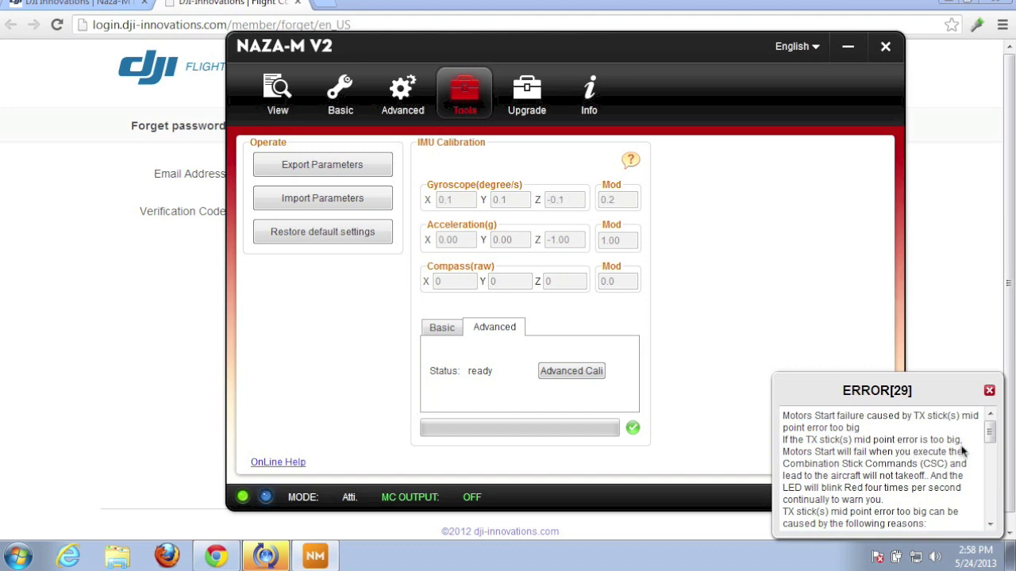
Scroll through the ERROR[29] stick mid-point advice, then close the warning.
{"action": "left_click_drag", "start_coordinate": [991, 434], "coordinate": [990, 505]}
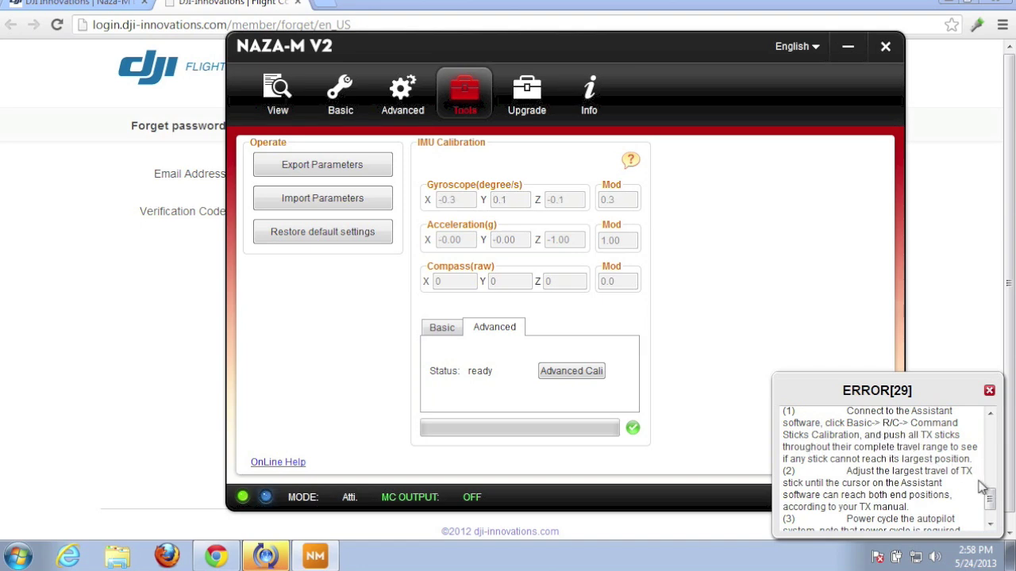
{"action": "left_click_drag", "start_coordinate": [990, 500], "coordinate": [993, 517]}
{"action": "left_click", "coordinate": [989, 390]}
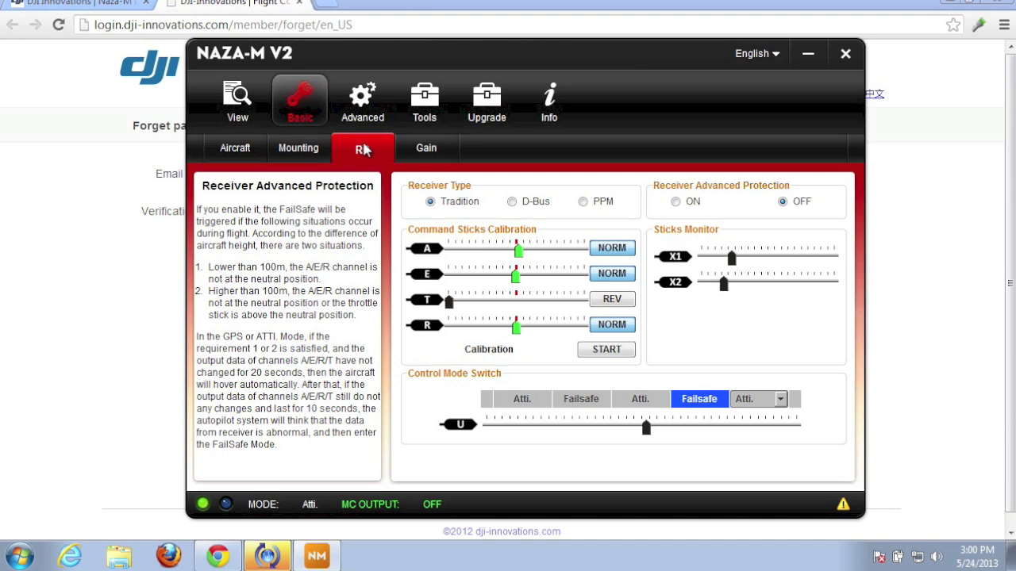
Start and finish the command stick calibration, dismiss the info notice, and return to Tools.
{"action": "mouse_move", "coordinate": [508, 208]}
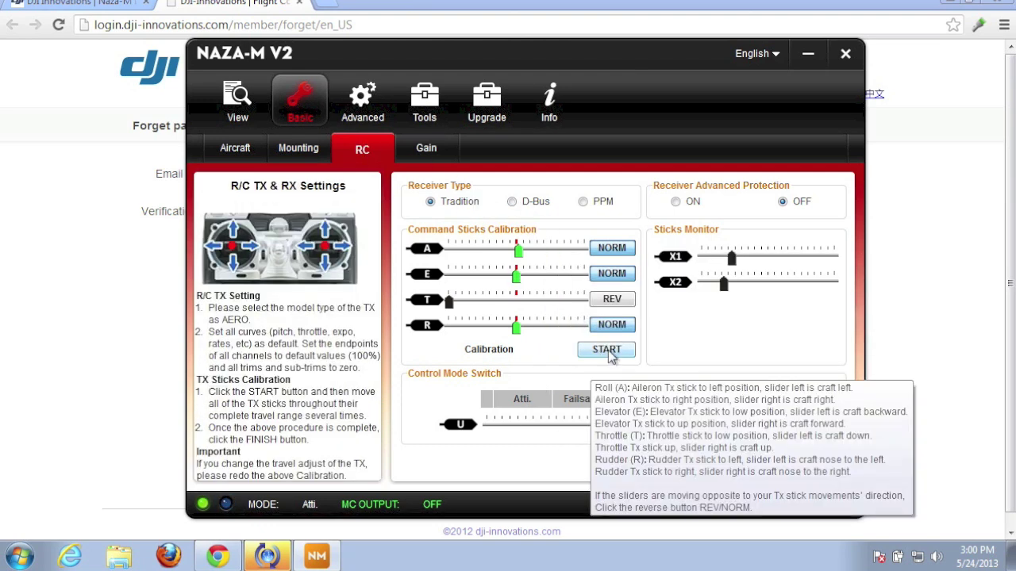
{"action": "left_click", "coordinate": [607, 350]}
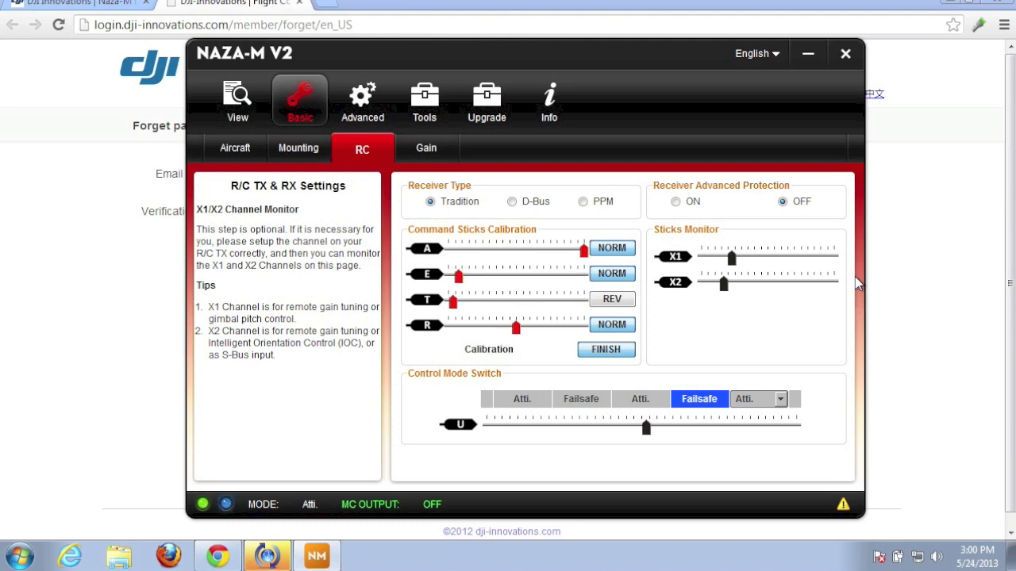
{"action": "left_click", "coordinate": [606, 350]}
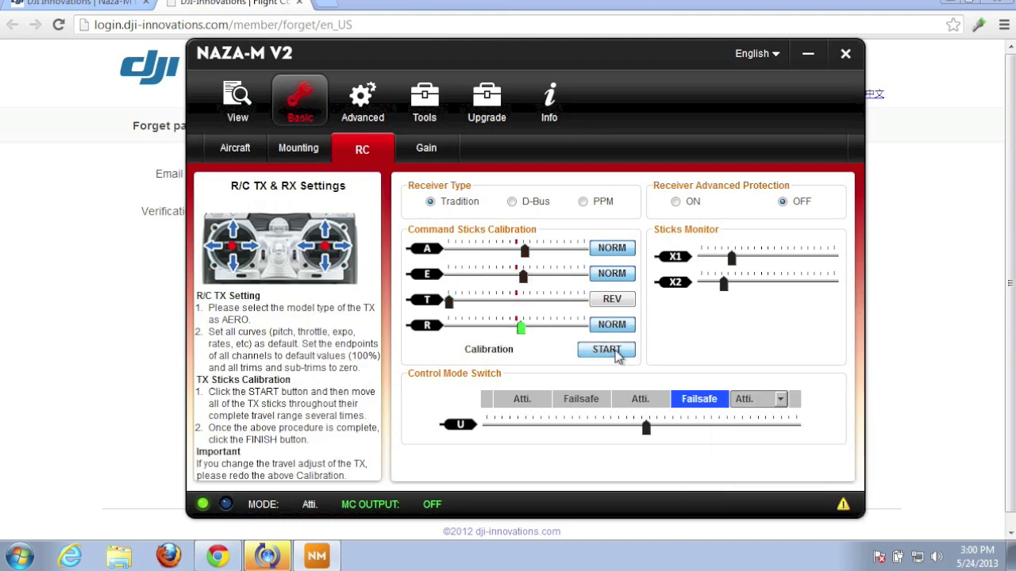
{"action": "left_click", "coordinate": [685, 336]}
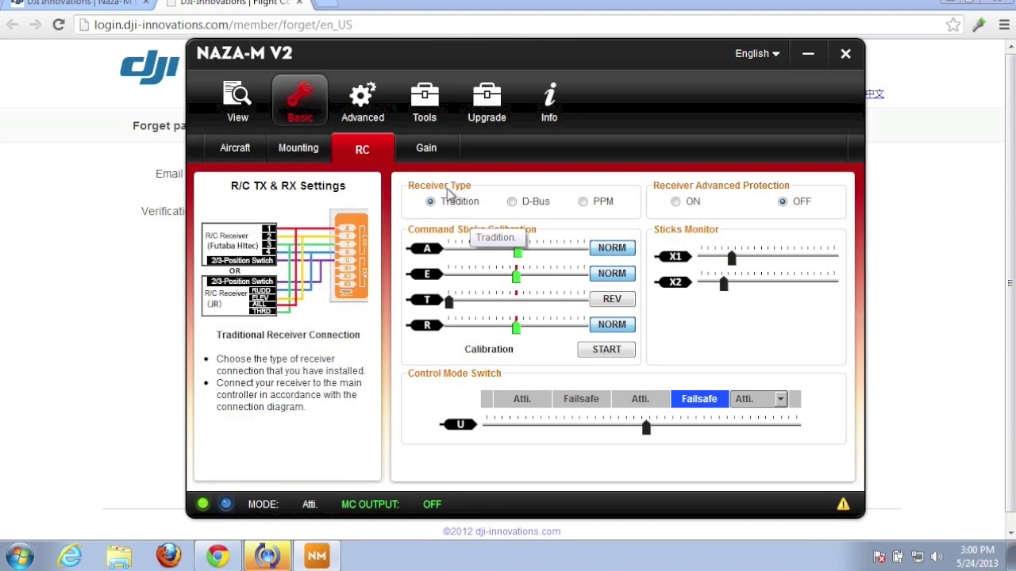
{"action": "mouse_move", "coordinate": [470, 242]}
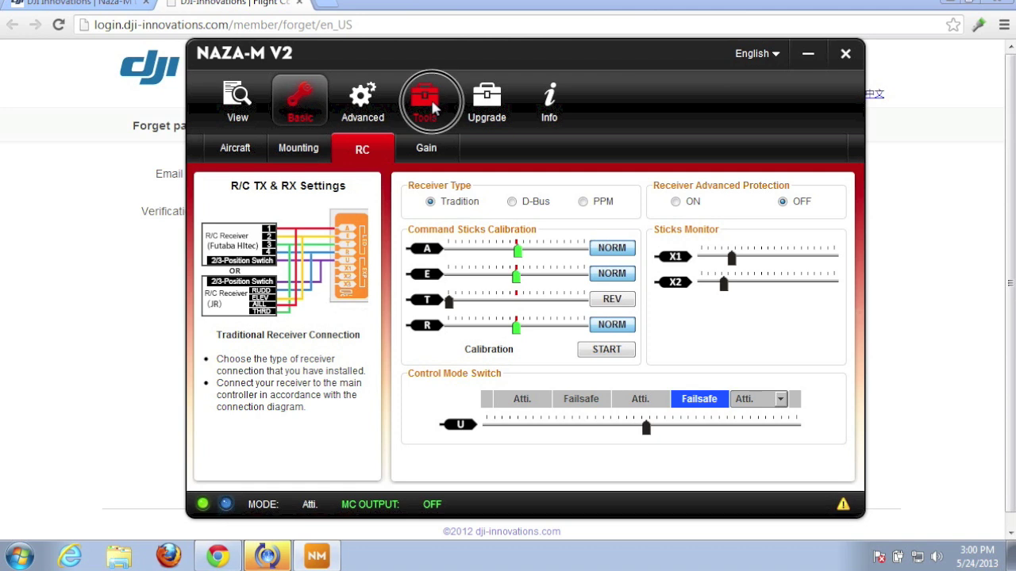
{"action": "left_click", "coordinate": [430, 97]}
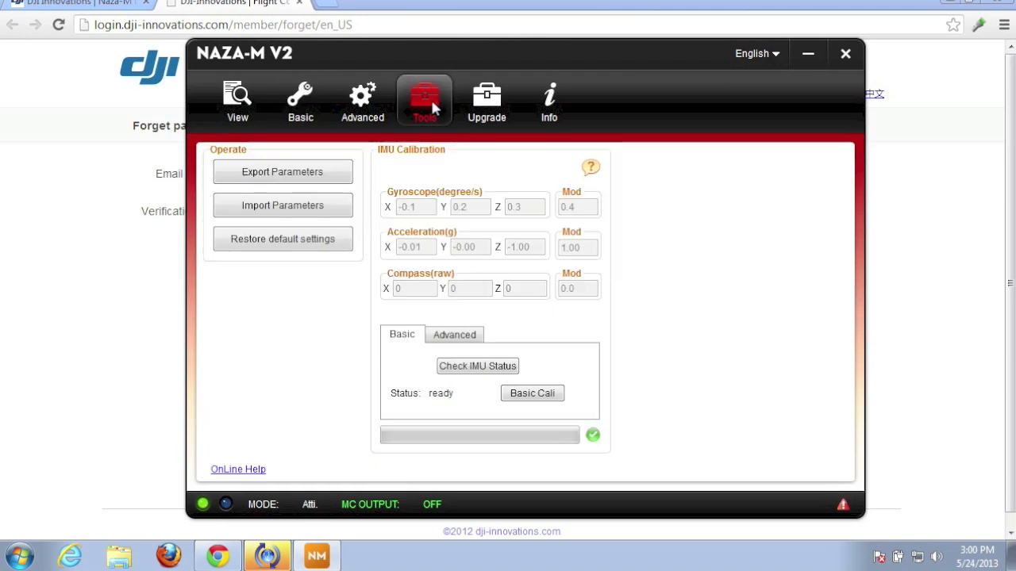
Run Advanced Cali from the IMU Calibration Advanced tab and acknowledge the power-cycle instruction.
{"action": "left_click", "coordinate": [470, 336]}
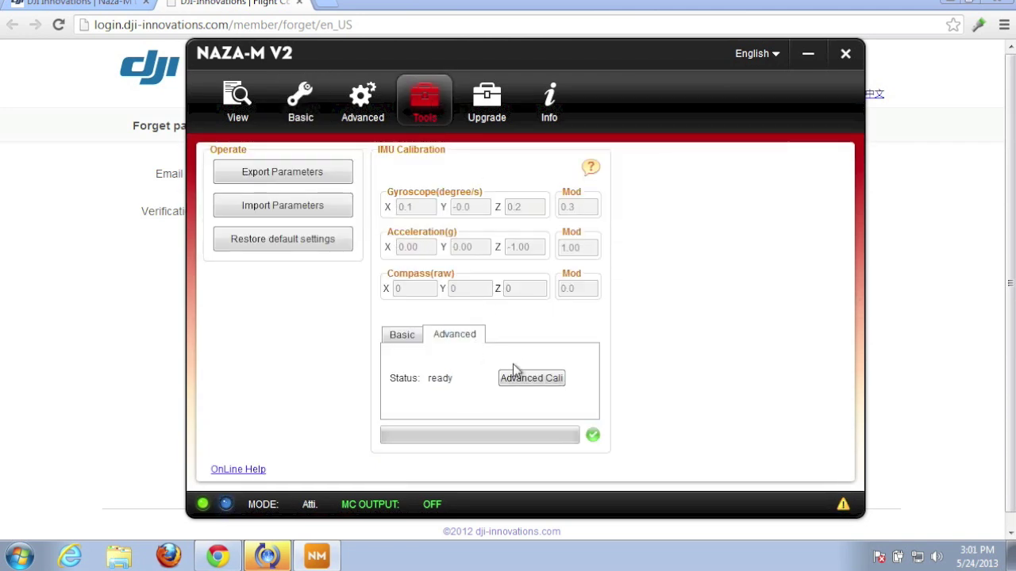
{"action": "left_click", "coordinate": [524, 381]}
{"action": "left_click", "coordinate": [624, 307]}
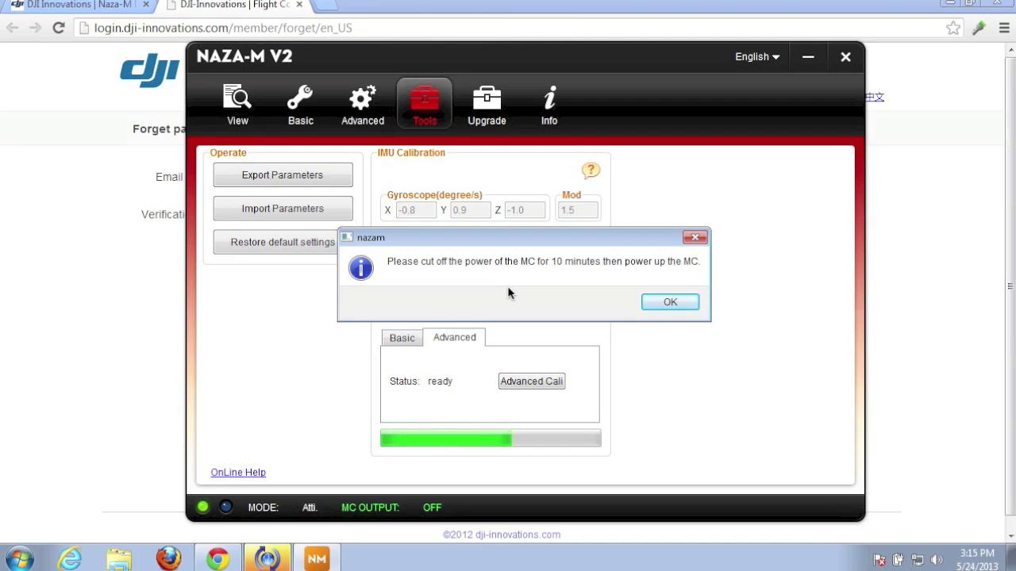
{"action": "left_click", "coordinate": [667, 306]}
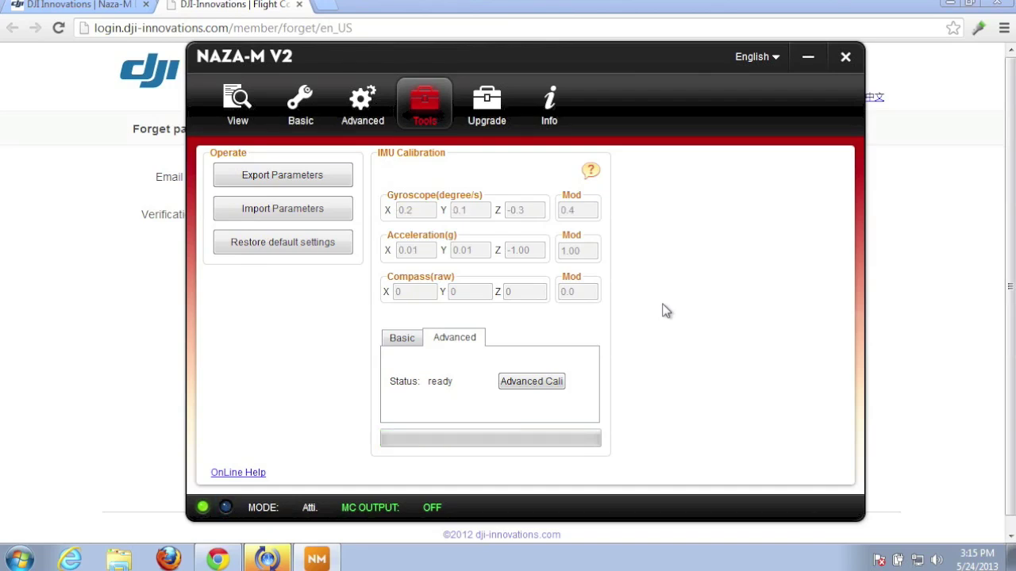
Rerun Advanced Cali after power-cycling, confirming both Yes prompts so calibration completes.
{"action": "left_click", "coordinate": [540, 383]}
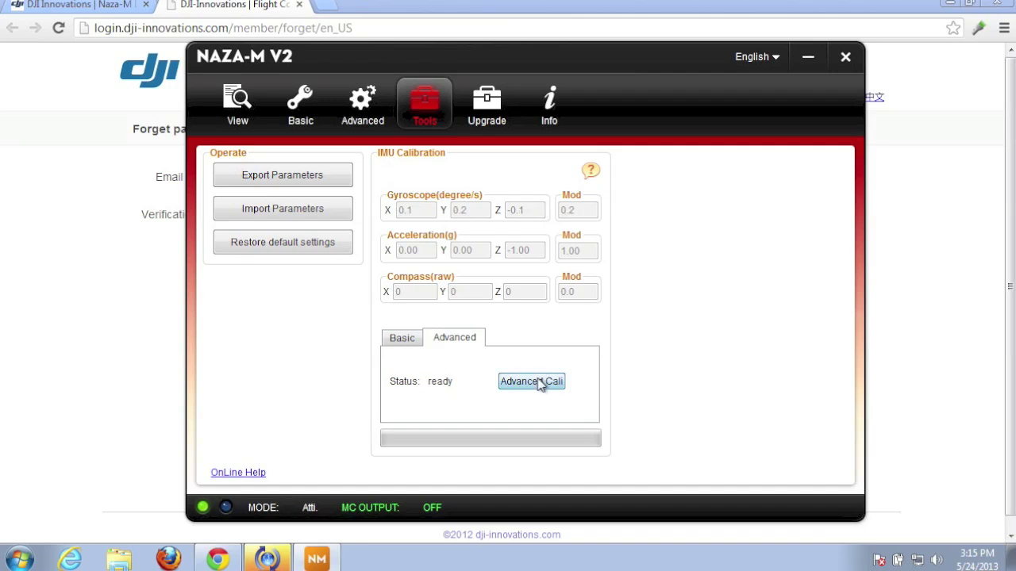
{"action": "left_click", "coordinate": [621, 313]}
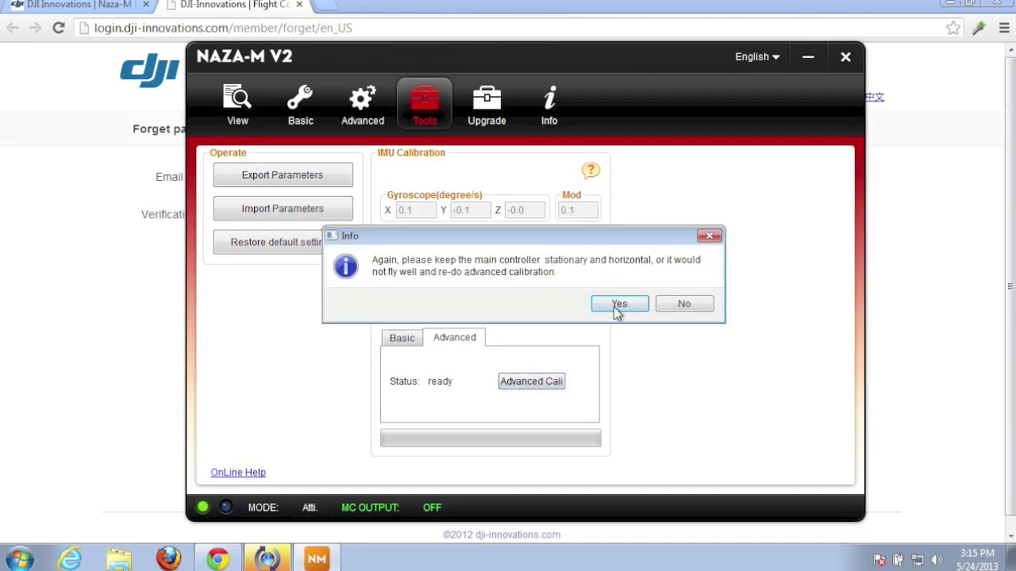
{"action": "left_click", "coordinate": [617, 308]}
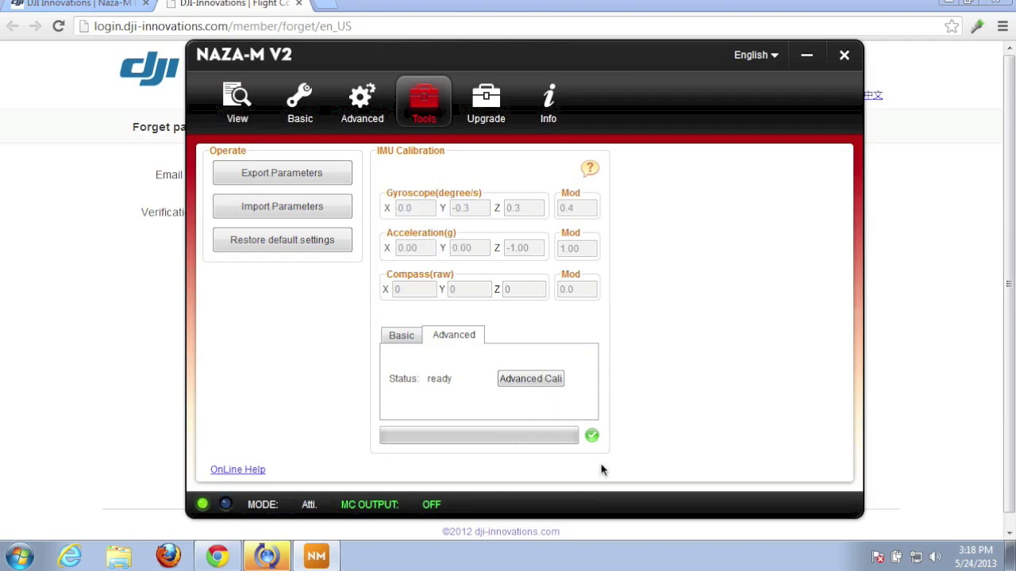
Look over the Advanced failsafe settings, then go back to the Basic RC page.
{"action": "left_click", "coordinate": [362, 104]}
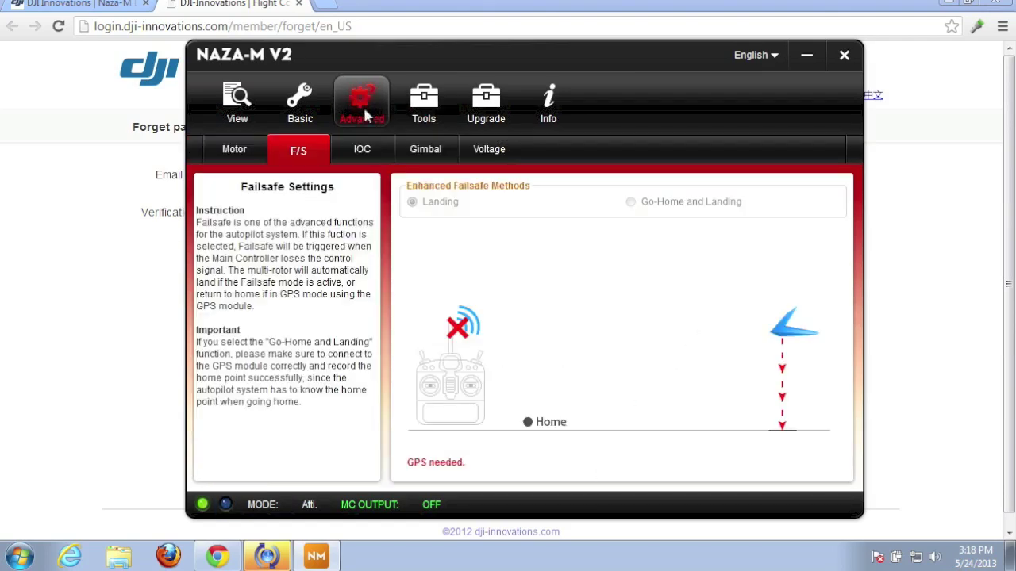
{"action": "left_click", "coordinate": [305, 117]}
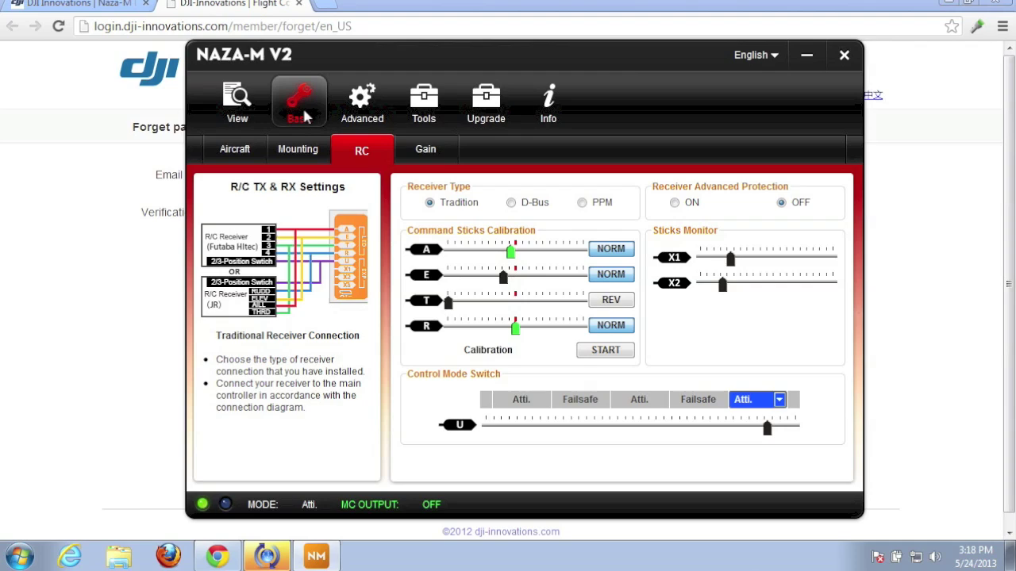
Change the Control Mode Switch's third position from Atti. to Manual.
{"action": "left_click", "coordinate": [780, 401]}
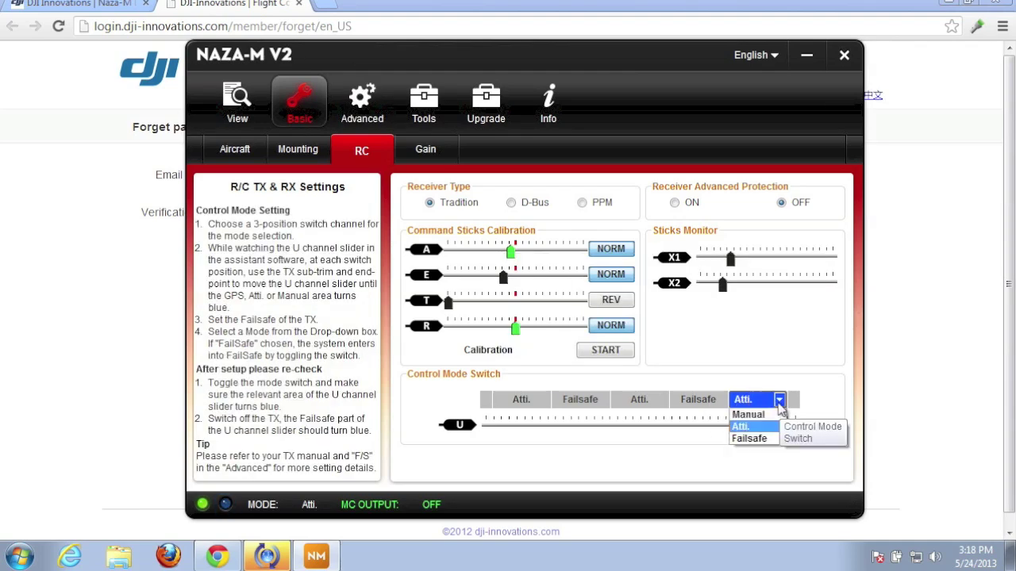
{"action": "left_click", "coordinate": [762, 415]}
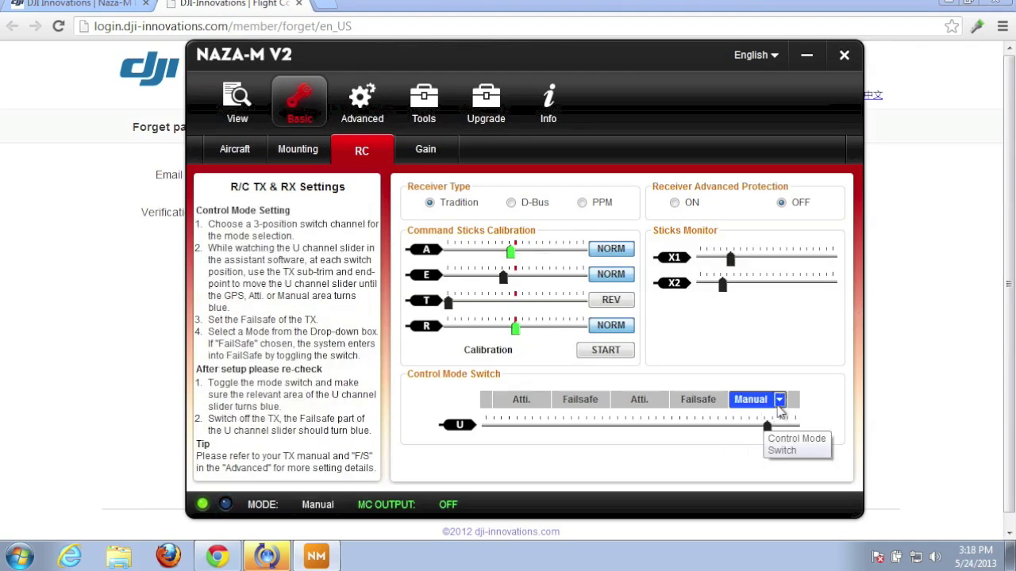
{"action": "left_click", "coordinate": [781, 402]}
{"action": "left_click", "coordinate": [768, 417]}
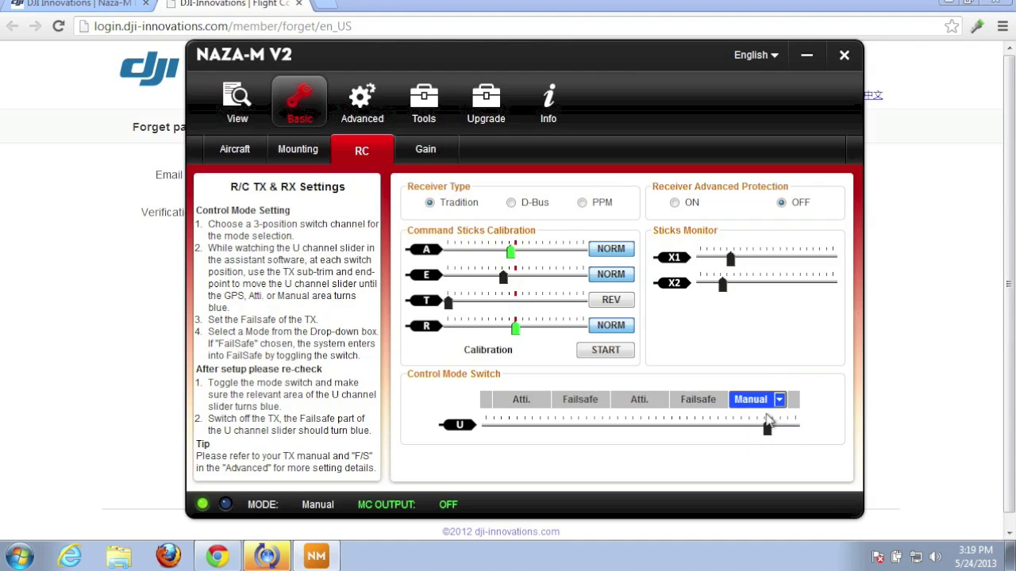
{"action": "mouse_move", "coordinate": [789, 351]}
{"action": "mouse_move", "coordinate": [826, 423]}
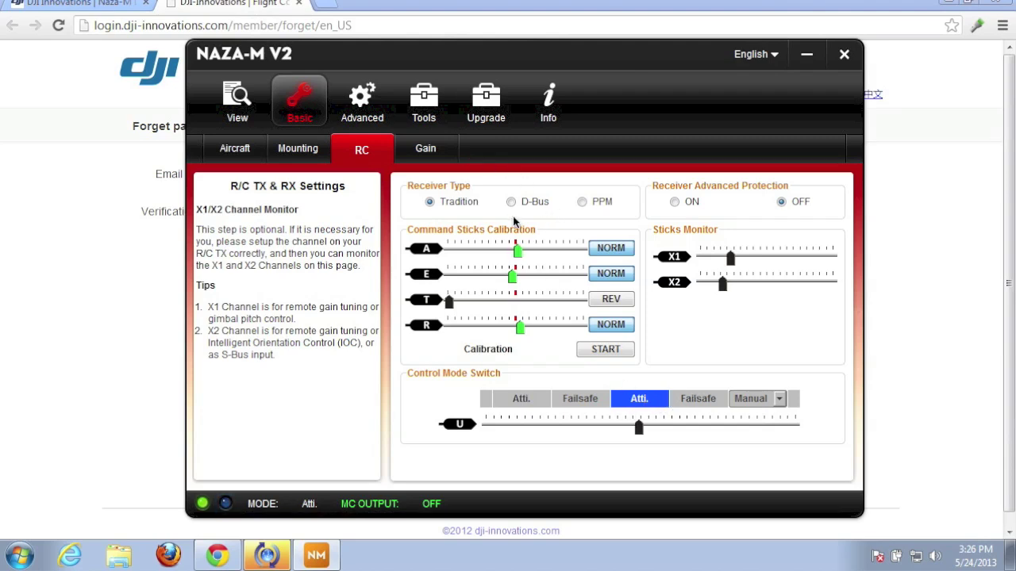
{"action": "left_click", "coordinate": [235, 118]}
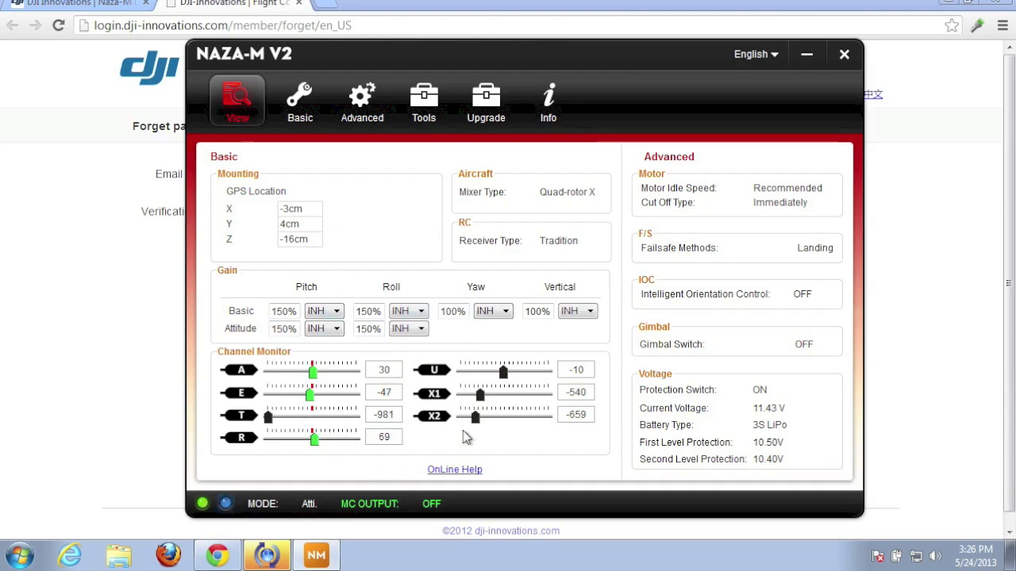
{"action": "left_click", "coordinate": [423, 102]}
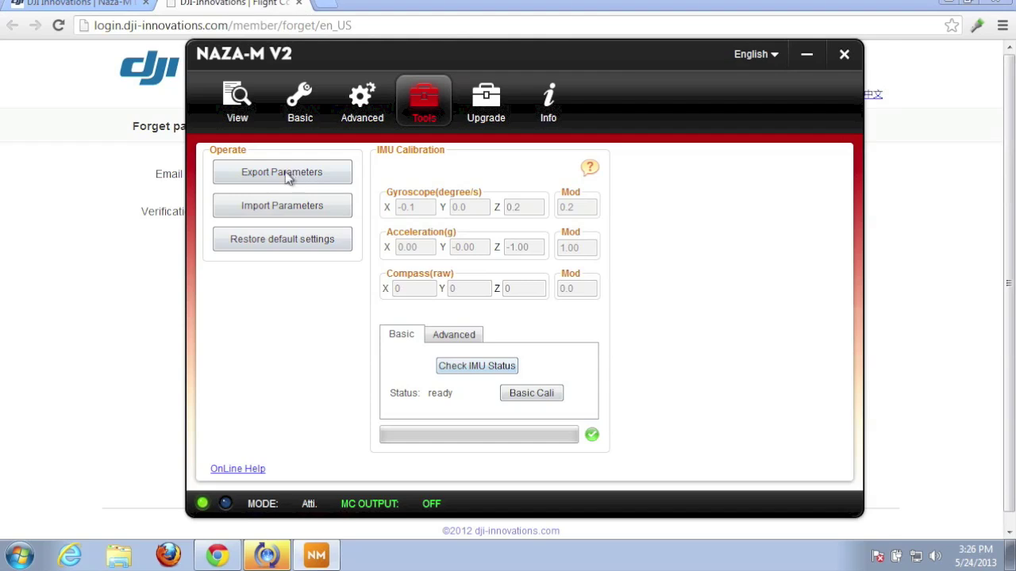
{"action": "left_click", "coordinate": [228, 103]}
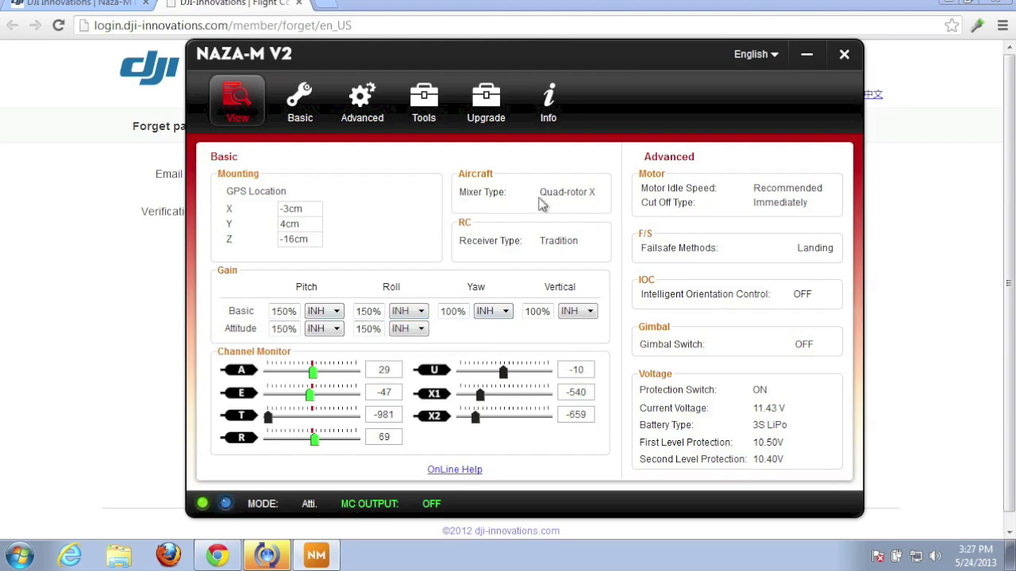
{"action": "mouse_move", "coordinate": [469, 51]}
{"action": "left_mouse_down"}
{"action": "mouse_move", "coordinate": [516, 52]}
{"action": "mouse_move", "coordinate": [479, 60]}
{"action": "left_mouse_up"}
{"action": "left_click", "coordinate": [308, 107]}
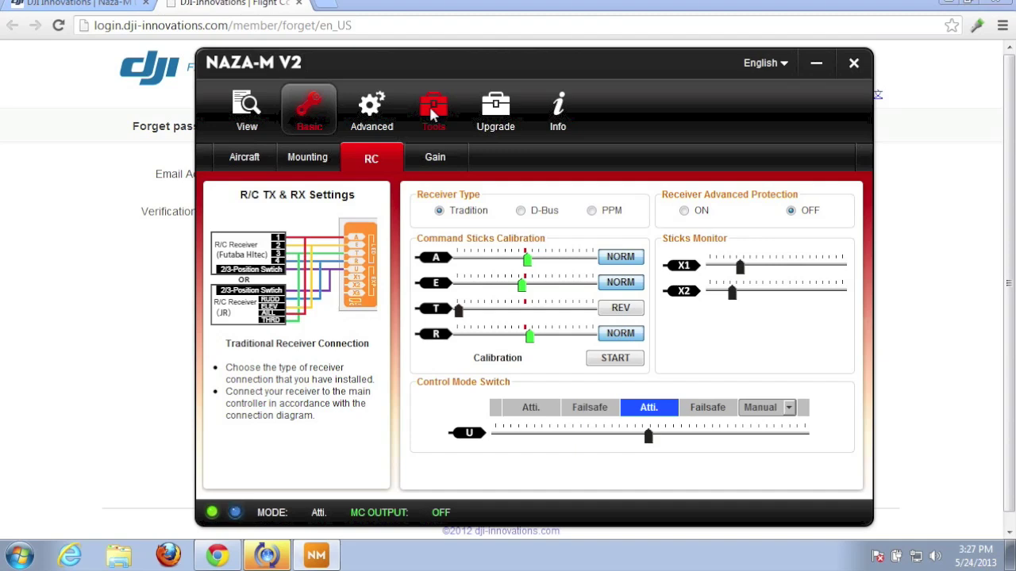
{"action": "left_click", "coordinate": [431, 110]}
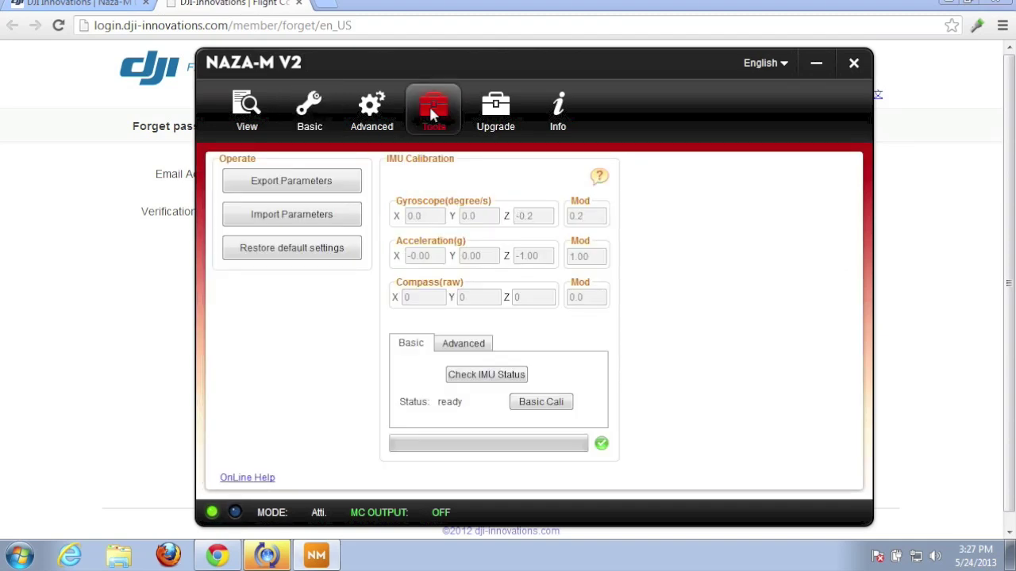
Confirm firmware 3.12 under Upgrade and Info, then show the View summary, keeping English.
{"action": "left_click", "coordinate": [494, 108]}
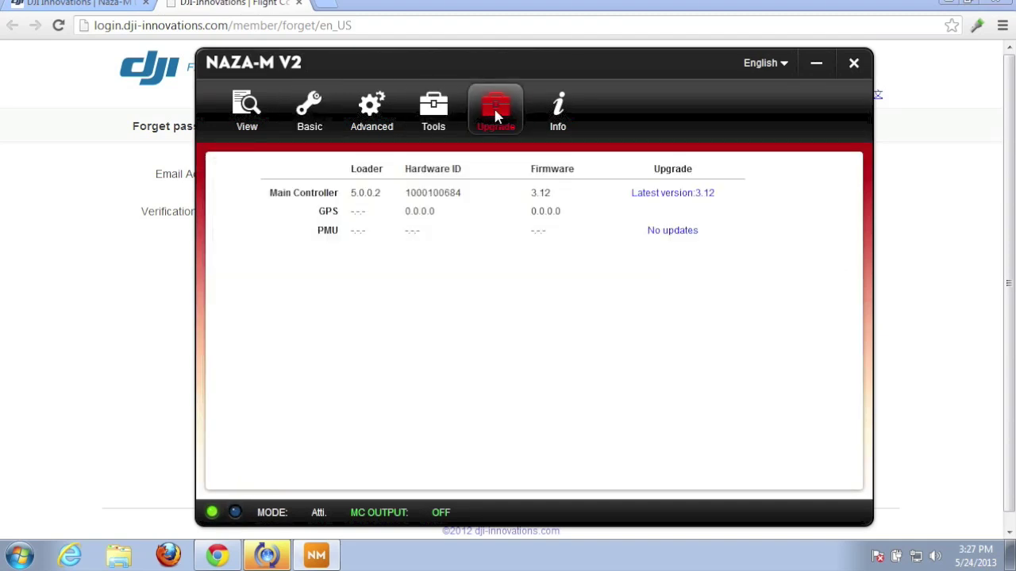
{"action": "left_click", "coordinate": [551, 108]}
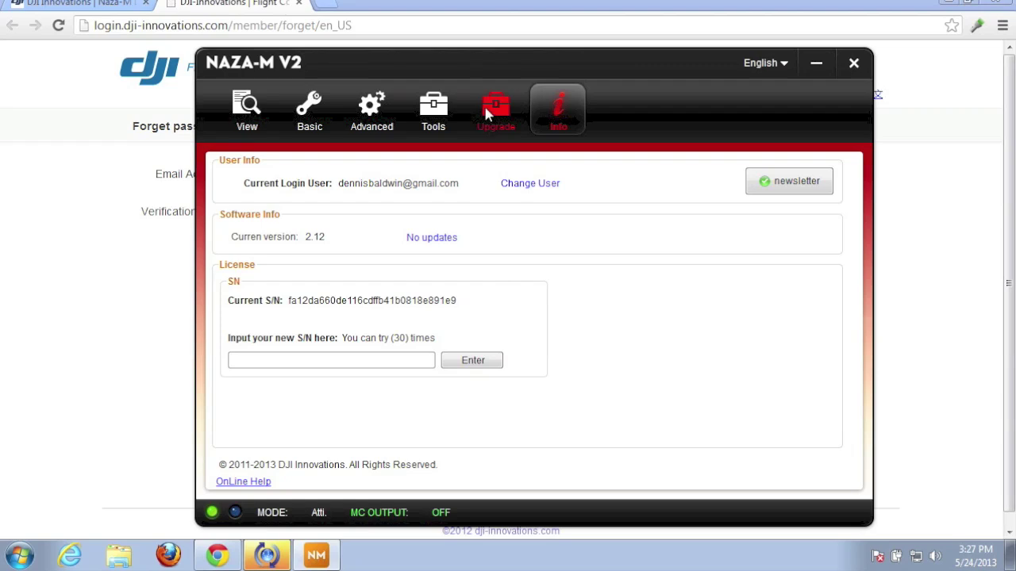
{"action": "left_click", "coordinate": [252, 108]}
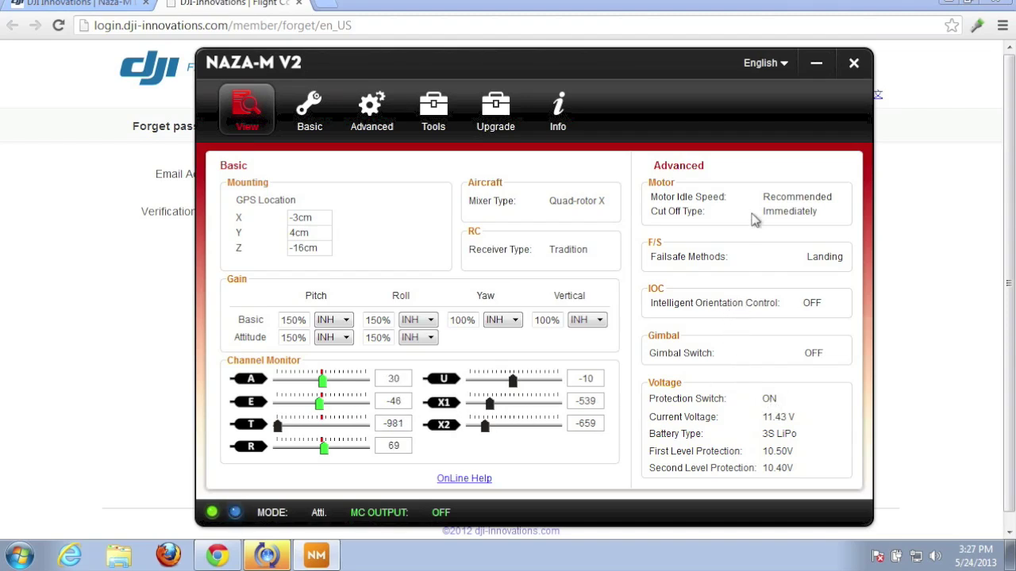
{"action": "left_click", "coordinate": [782, 67]}
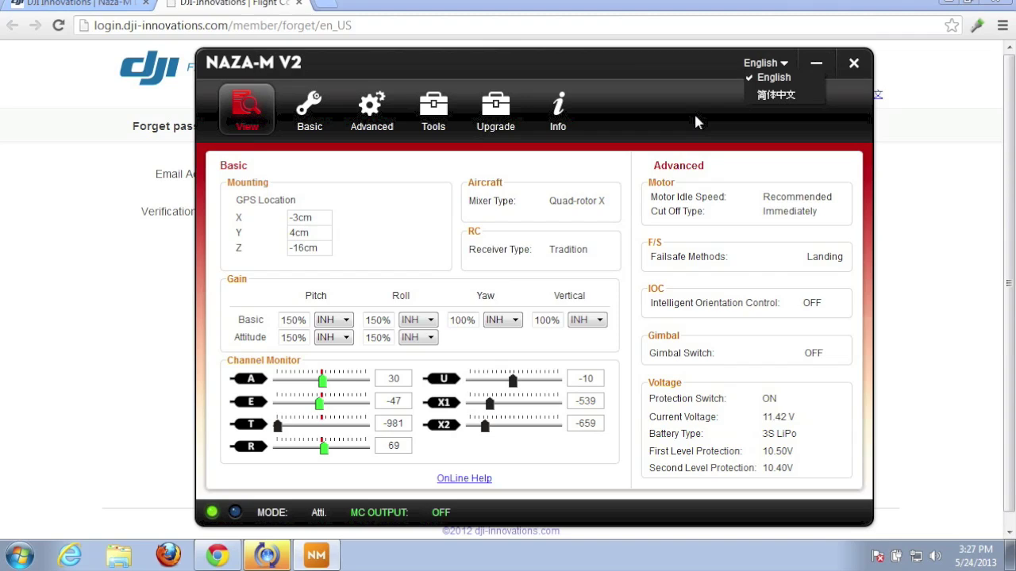
{"action": "left_click", "coordinate": [668, 114]}
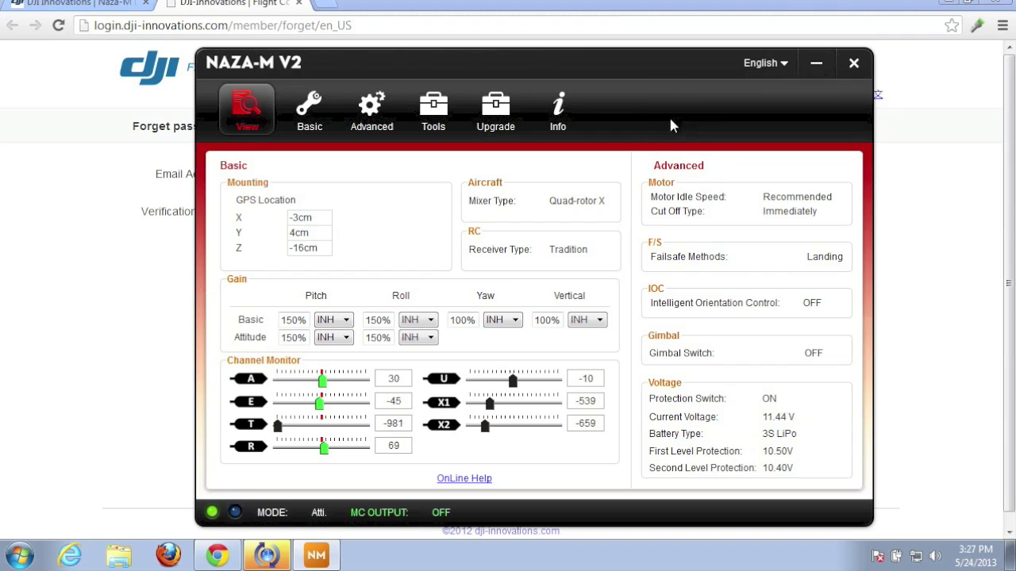